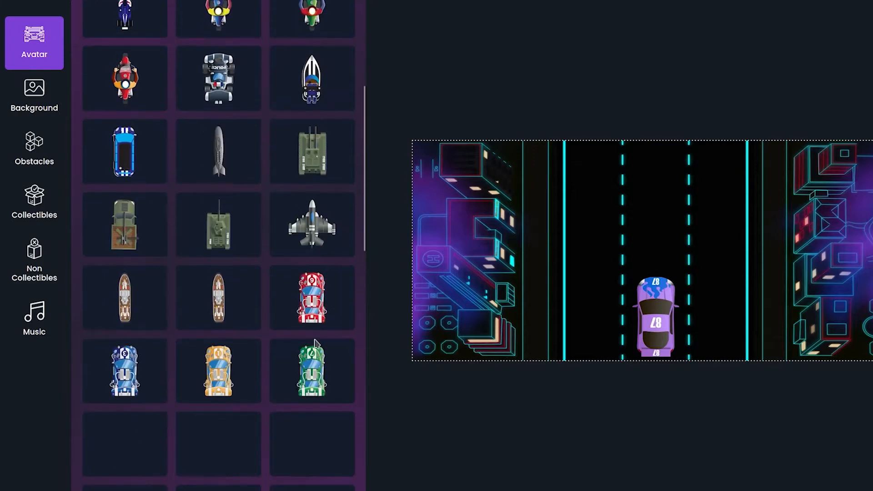
Choose the red number 9 race car as avatar and the road between grey city blocks with parked vehicles as background.
{"action": "left_click", "coordinate": [319, 303]}
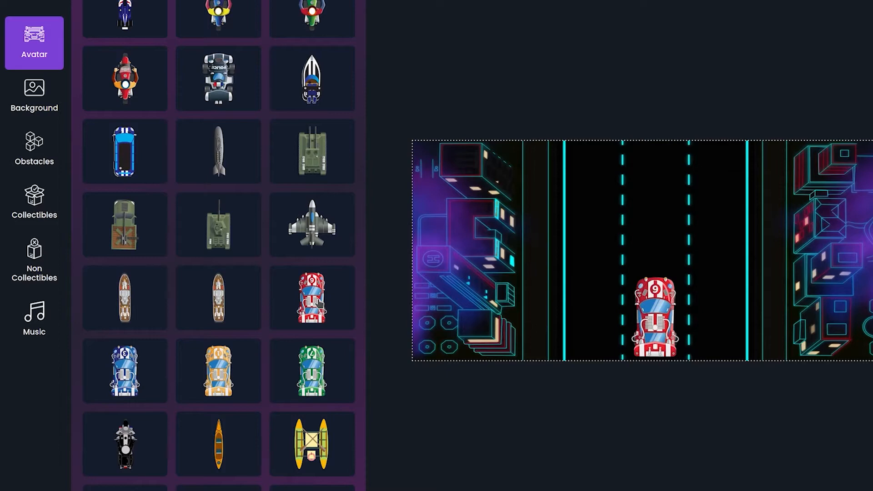
{"action": "left_click", "coordinate": [41, 104]}
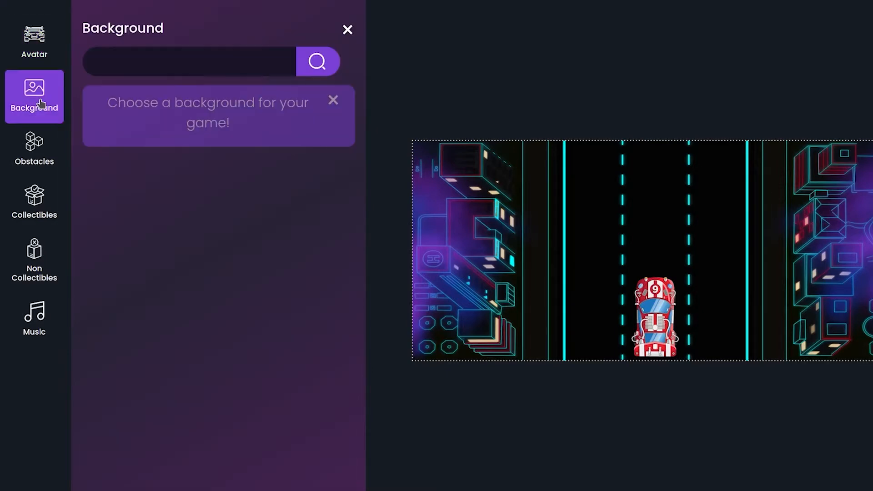
{"action": "scroll", "coordinate": [202, 271], "scroll_direction": "down", "scroll_amount": 5}
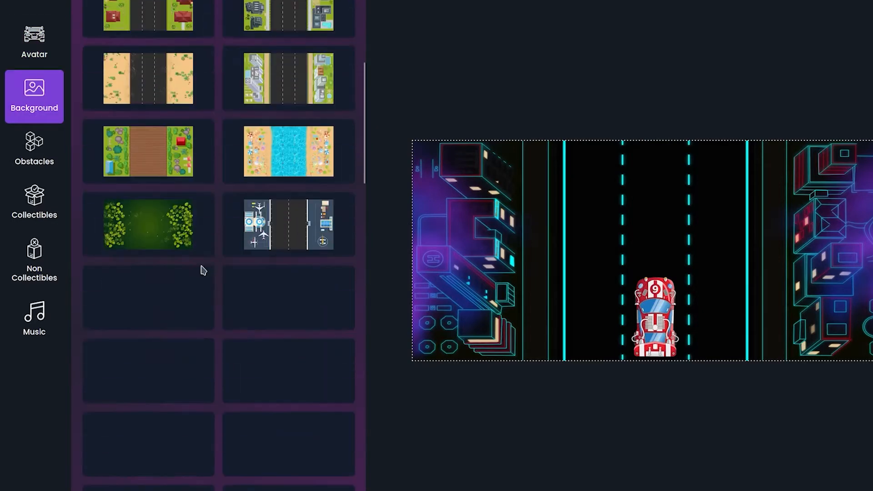
{"action": "scroll", "coordinate": [305, 377], "scroll_direction": "down", "scroll_amount": 3}
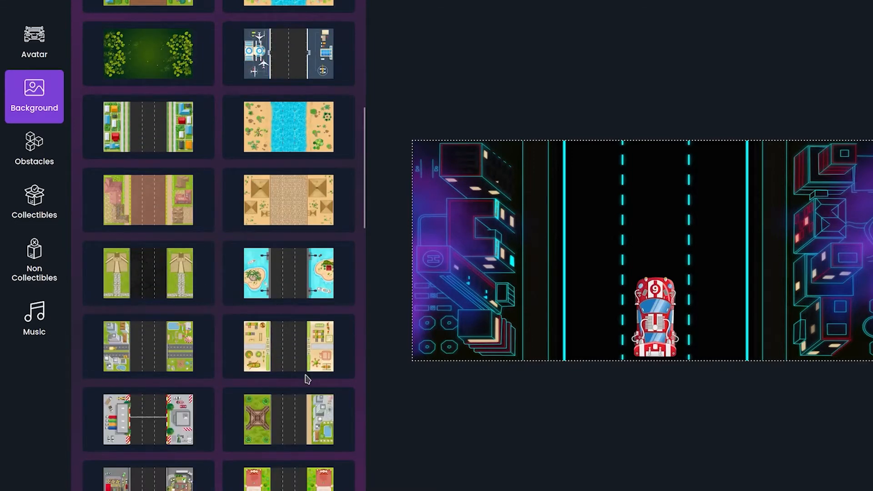
{"action": "scroll", "coordinate": [306, 380], "scroll_direction": "down", "scroll_amount": 6}
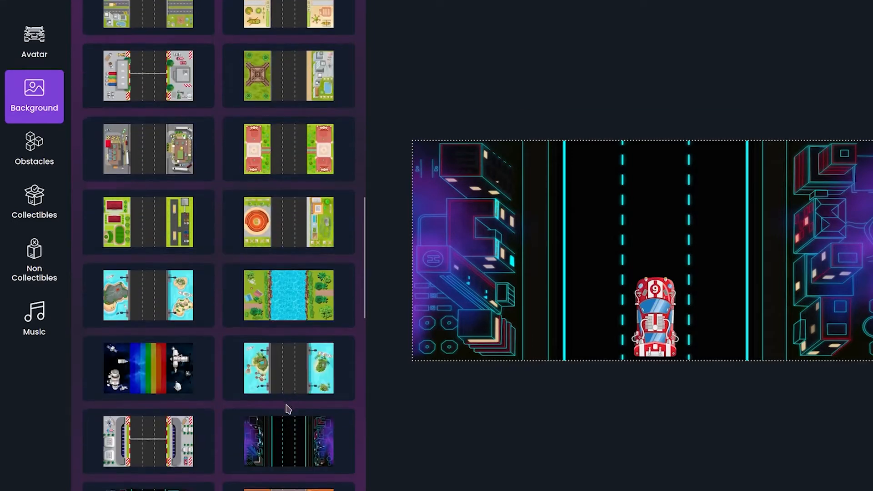
{"action": "scroll", "coordinate": [288, 409], "scroll_direction": "down", "scroll_amount": 5}
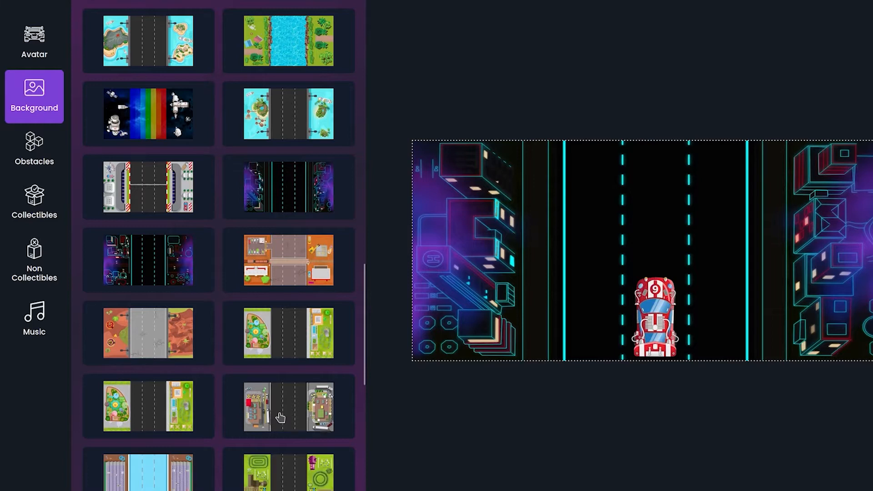
{"action": "left_click", "coordinate": [280, 417]}
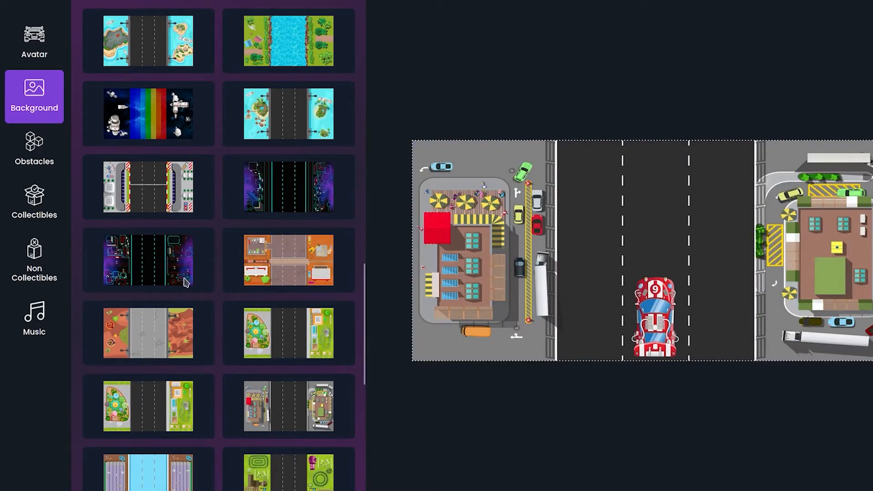
Look through the available obstacles, collectibles and non-collectibles for the game.
{"action": "left_click", "coordinate": [40, 157]}
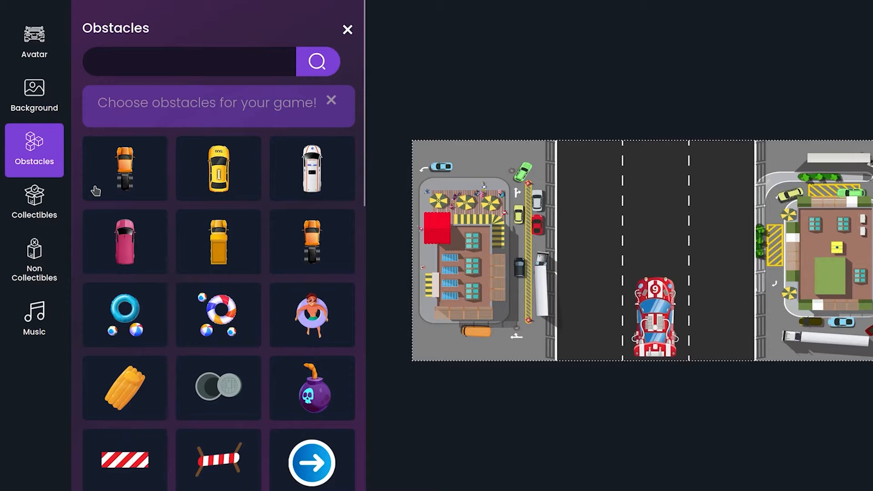
{"action": "left_click", "coordinate": [46, 209]}
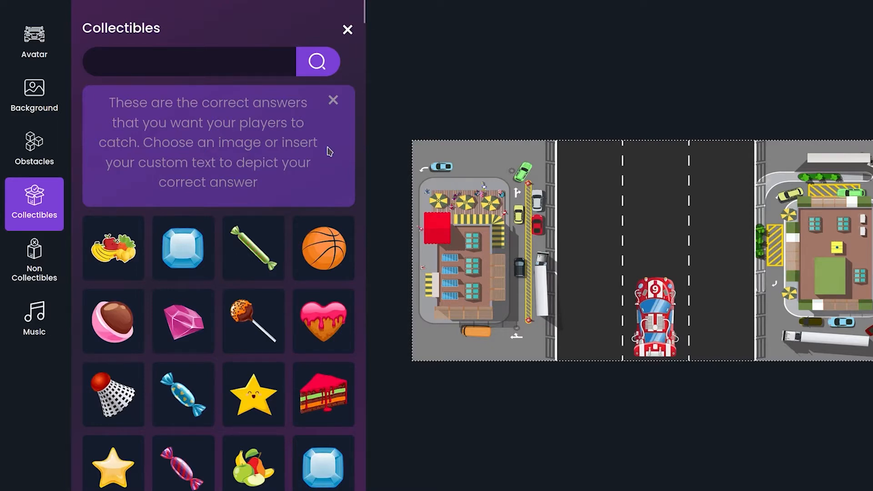
{"action": "scroll", "coordinate": [318, 254], "scroll_direction": "down", "scroll_amount": 5}
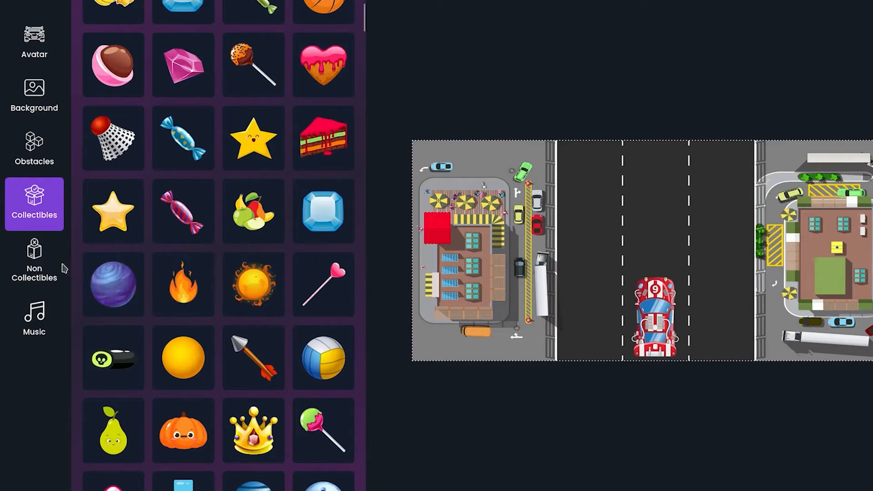
{"action": "left_click", "coordinate": [35, 263]}
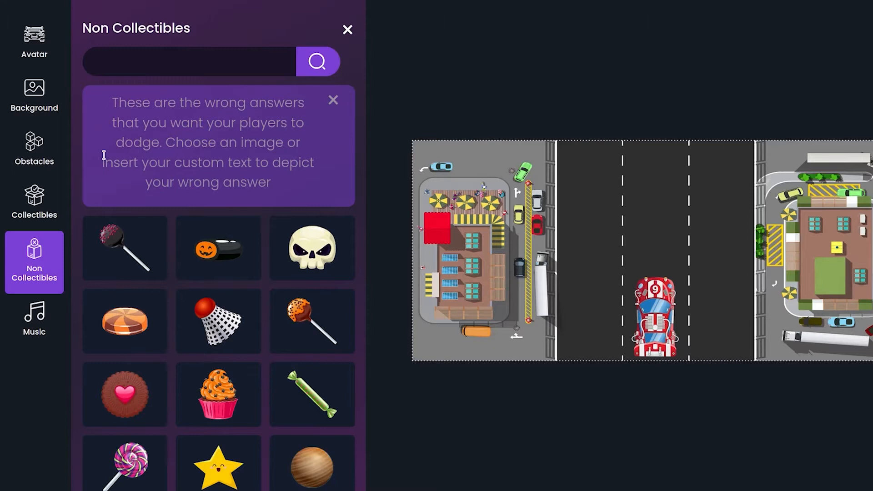
{"action": "scroll", "coordinate": [103, 155], "scroll_direction": "down", "scroll_amount": 8}
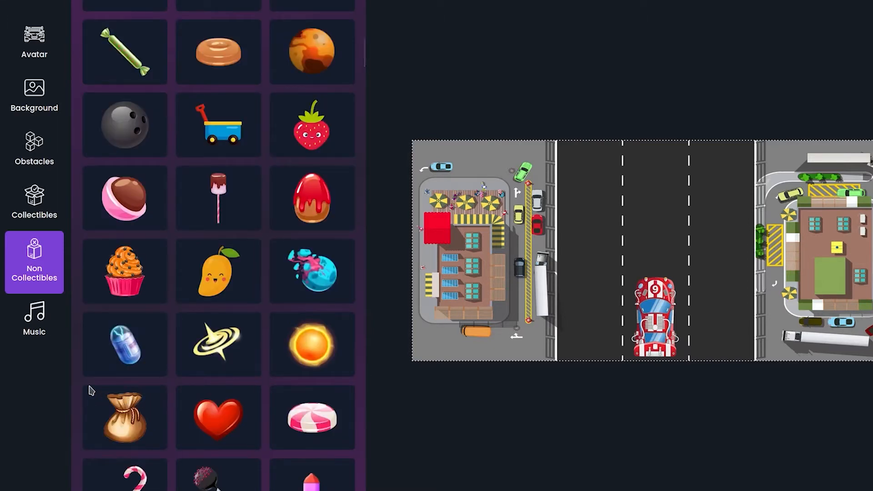
Add the INWARD track as the game's music.
{"action": "left_click", "coordinate": [40, 321]}
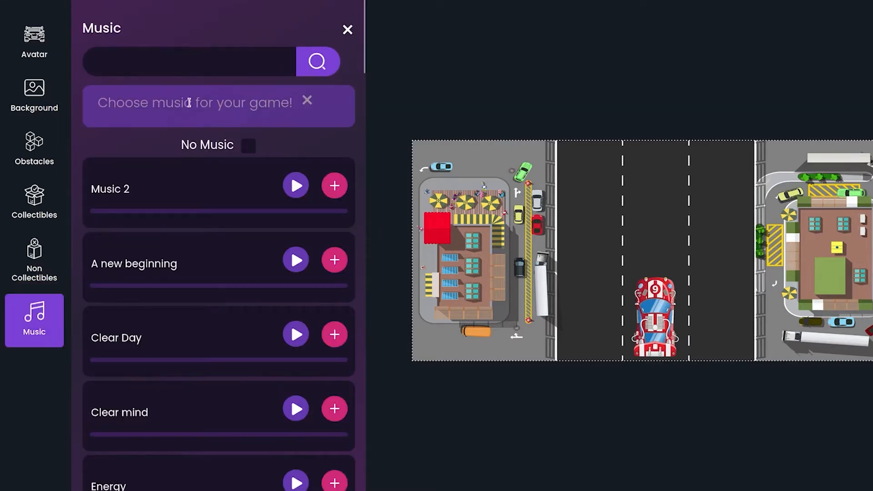
{"action": "scroll", "coordinate": [198, 137], "scroll_direction": "down", "scroll_amount": 3}
{"action": "scroll", "coordinate": [200, 169], "scroll_direction": "down", "scroll_amount": 10}
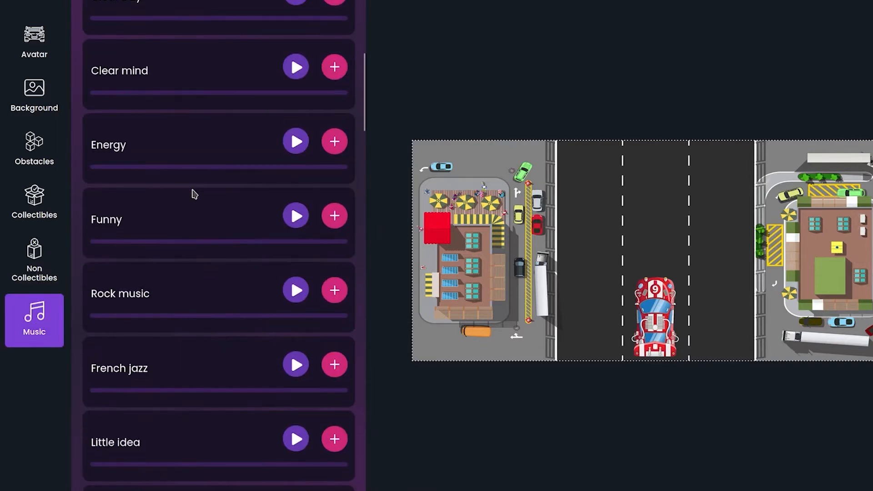
{"action": "scroll", "coordinate": [196, 234], "scroll_direction": "down", "scroll_amount": 10}
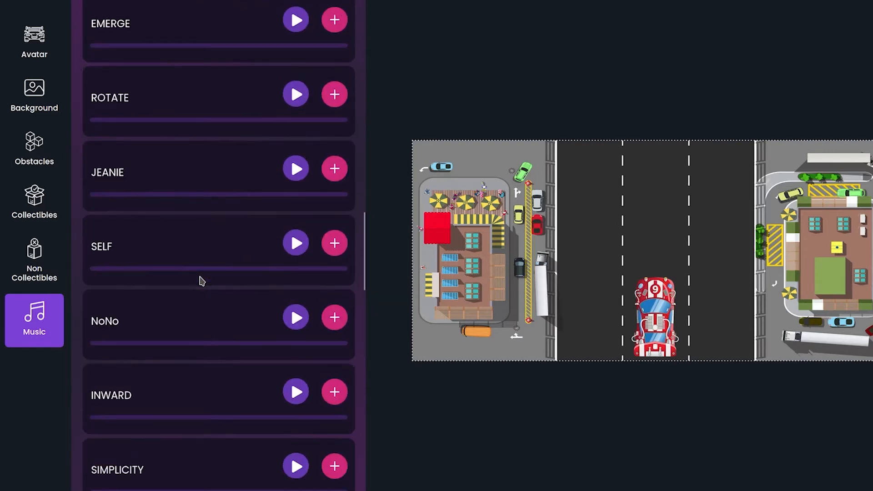
{"action": "scroll", "coordinate": [214, 300], "scroll_direction": "down", "scroll_amount": 3}
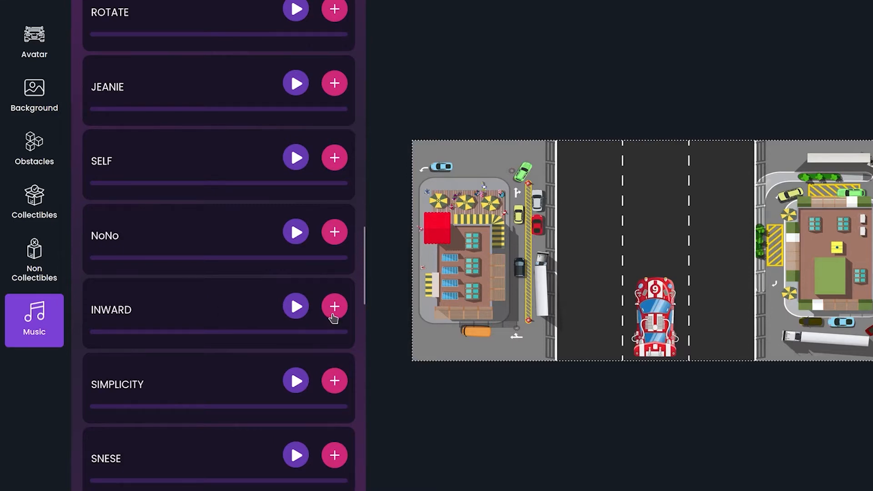
{"action": "left_click", "coordinate": [334, 307]}
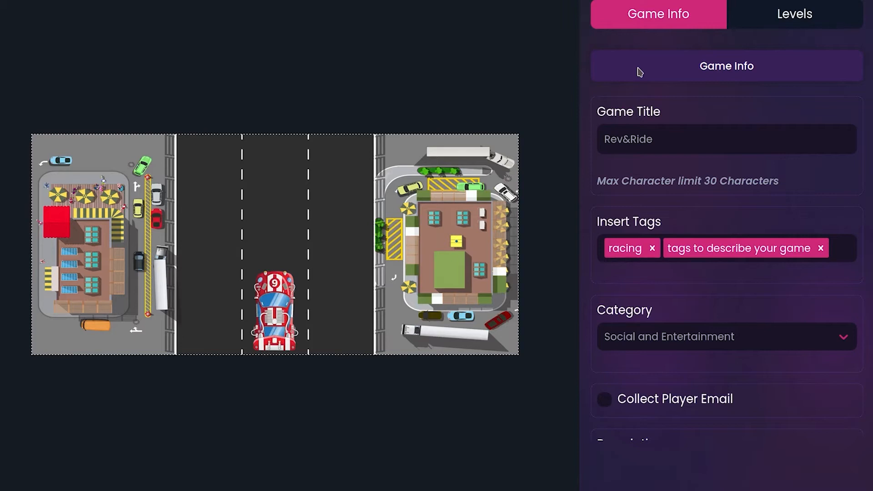
Title the game "Round Racer" and replace the "tags to describe your game" tag with the tags round, shape and round shapes.
{"action": "left_click_drag", "start_coordinate": [659, 139], "coordinate": [577, 124]}
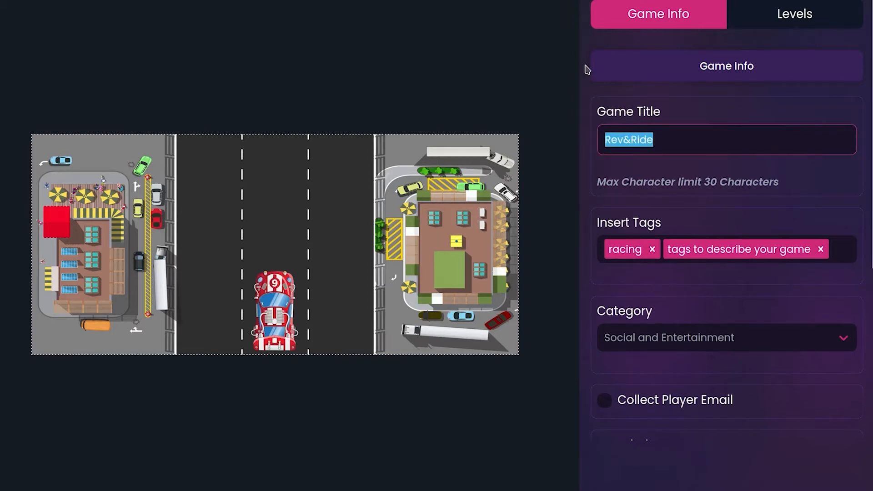
{"action": "type", "text": "Round Racer"}
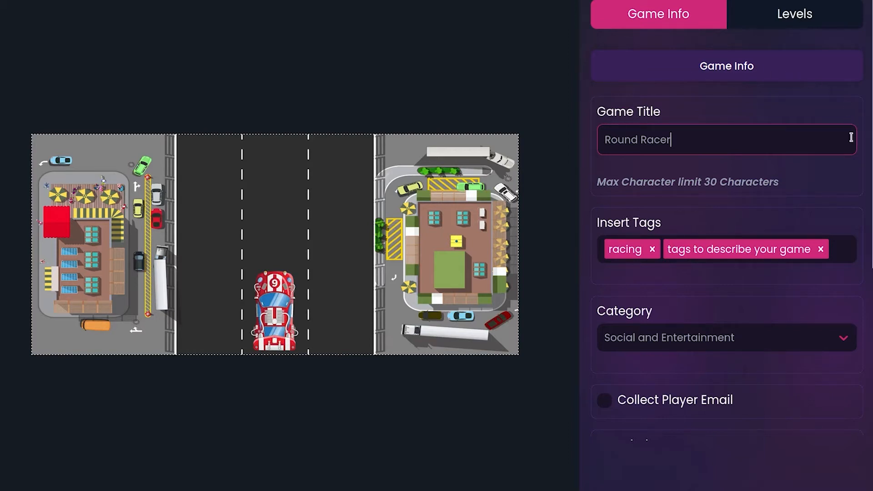
{"action": "left_click", "coordinate": [820, 249]}
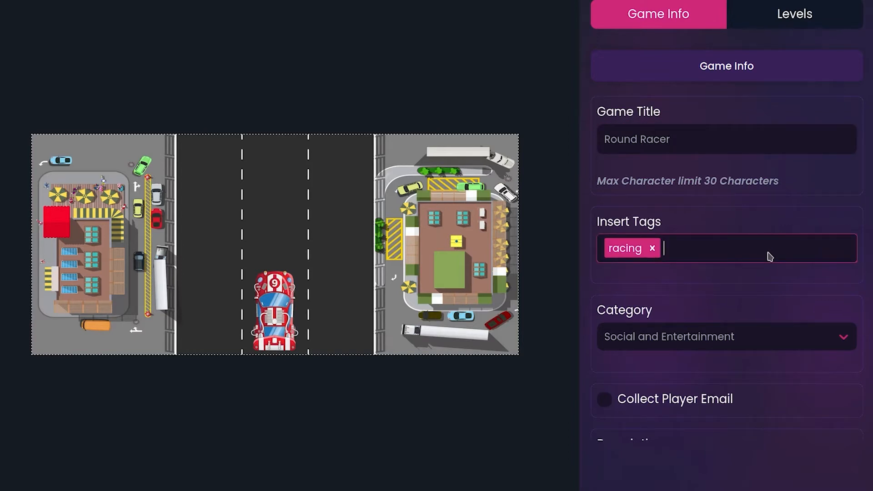
{"action": "type", "text": "round"}
{"action": "key", "text": "Return"}
{"action": "type", "text": "sh"}
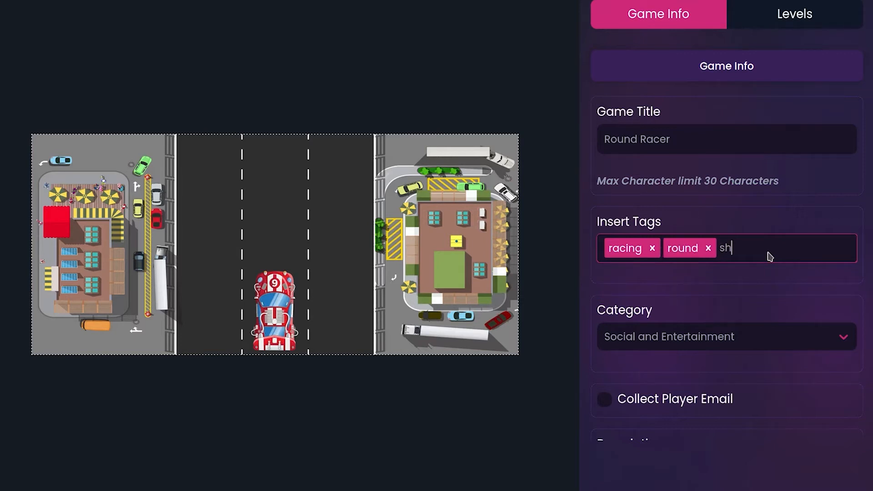
{"action": "type", "text": "ape"}
{"action": "key", "text": "Return"}
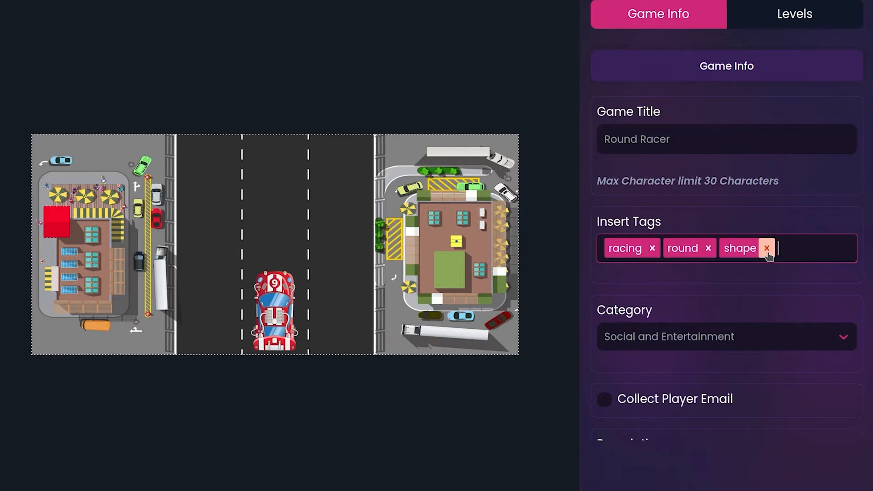
{"action": "type", "text": "round shapes"}
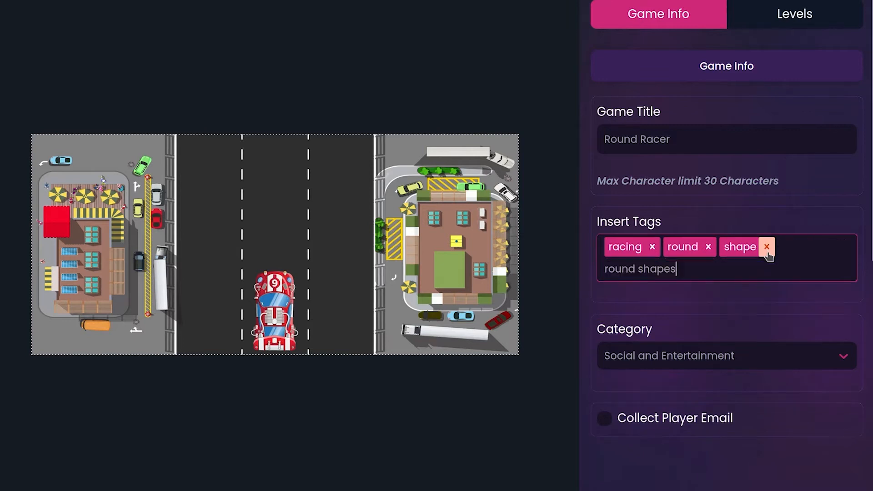
{"action": "key", "text": "Return"}
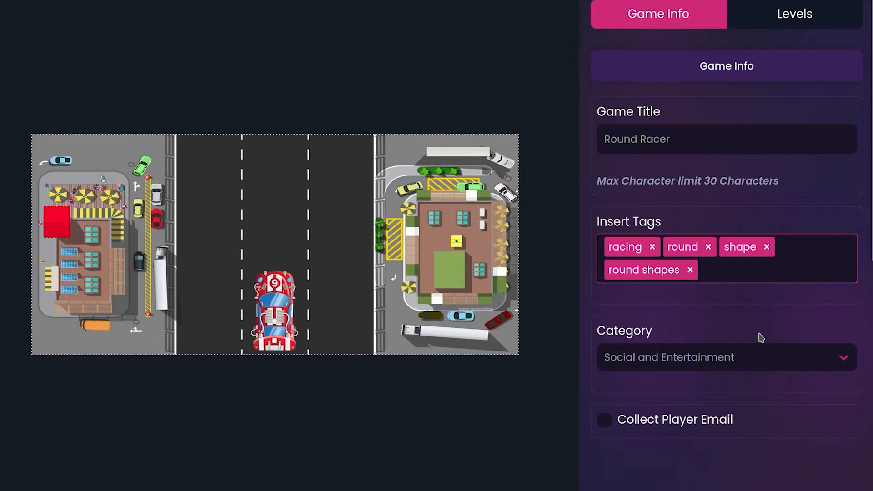
Select Social and Entertainment as the game's category.
{"action": "scroll", "coordinate": [758, 337], "scroll_direction": "down", "scroll_amount": 2}
{"action": "left_click", "coordinate": [755, 285]}
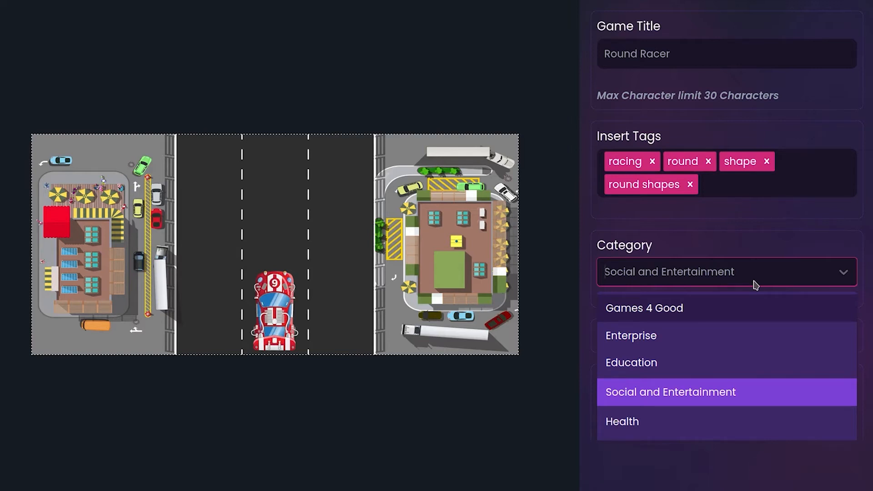
{"action": "left_click", "coordinate": [712, 391]}
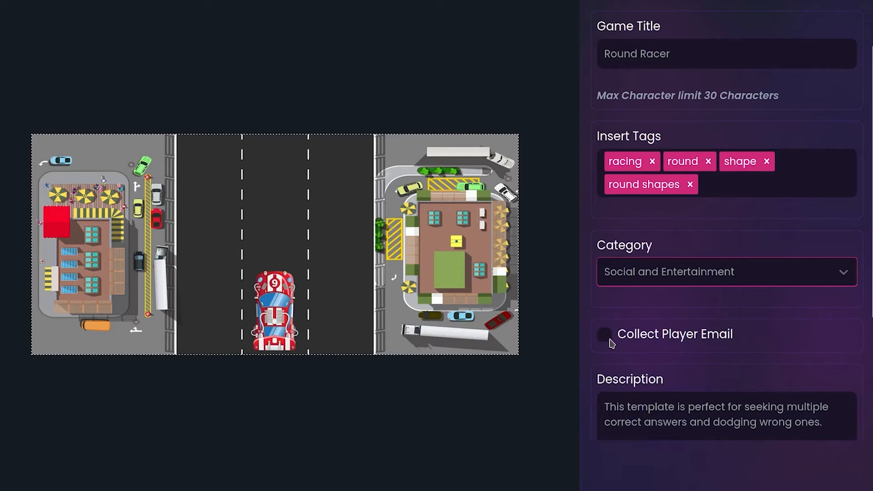
Replace the game description with "Collect round objects & avoid everything else!".
{"action": "scroll", "coordinate": [754, 390], "scroll_direction": "down", "scroll_amount": 2}
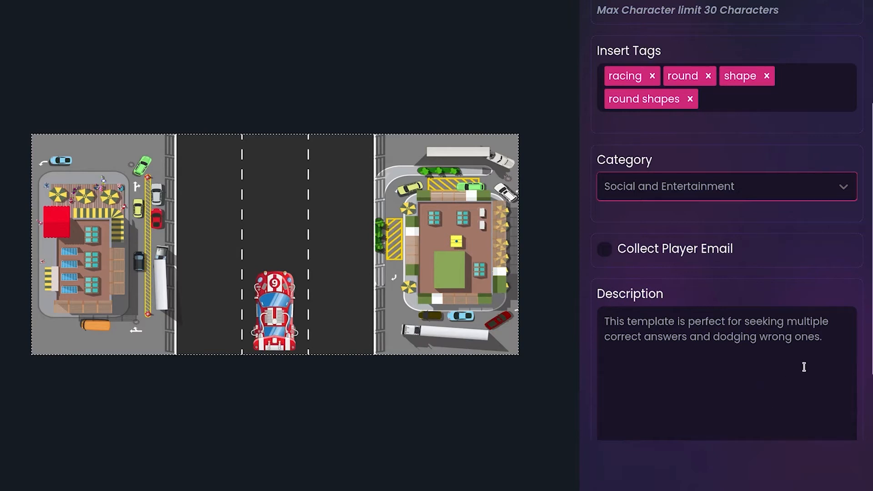
{"action": "left_click_drag", "start_coordinate": [837, 340], "coordinate": [591, 289]}
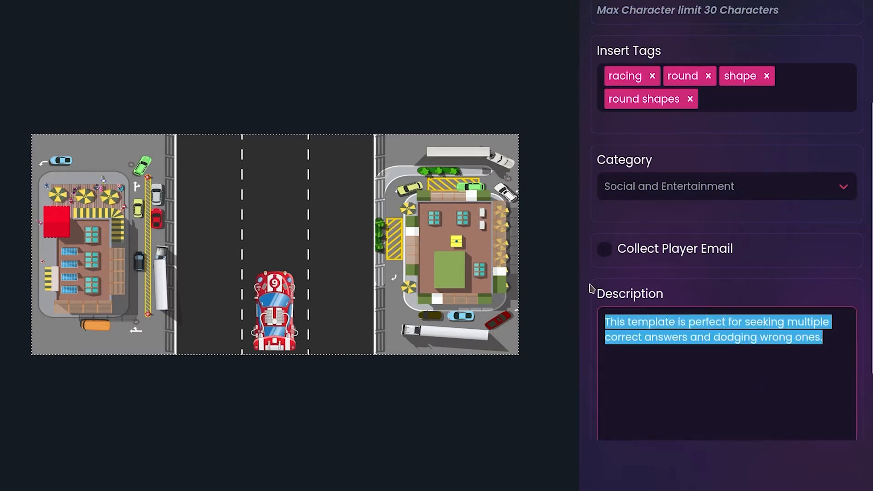
{"action": "type", "text": "Collect ro"}
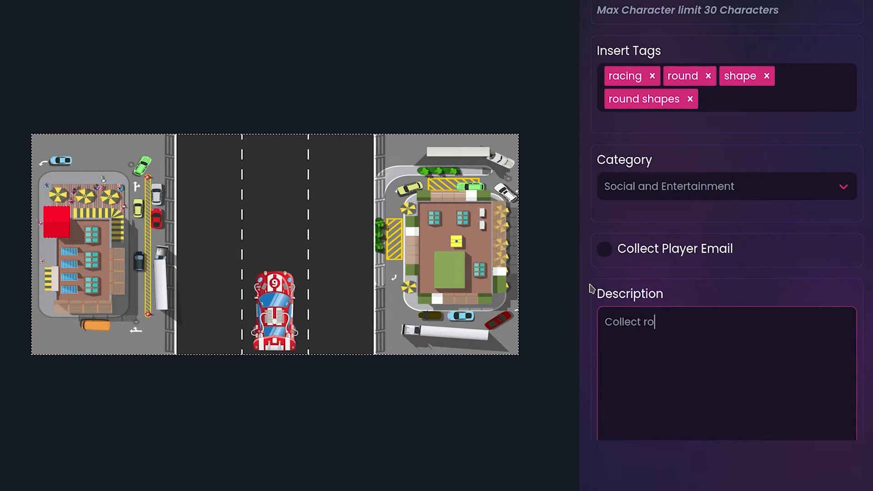
{"action": "type", "text": "und objects & avoi"}
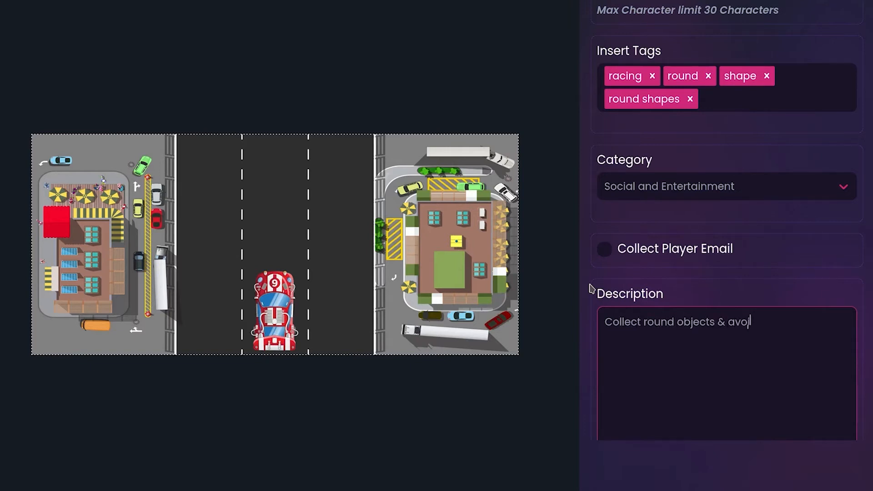
{"action": "type", "text": "d everything else!"}
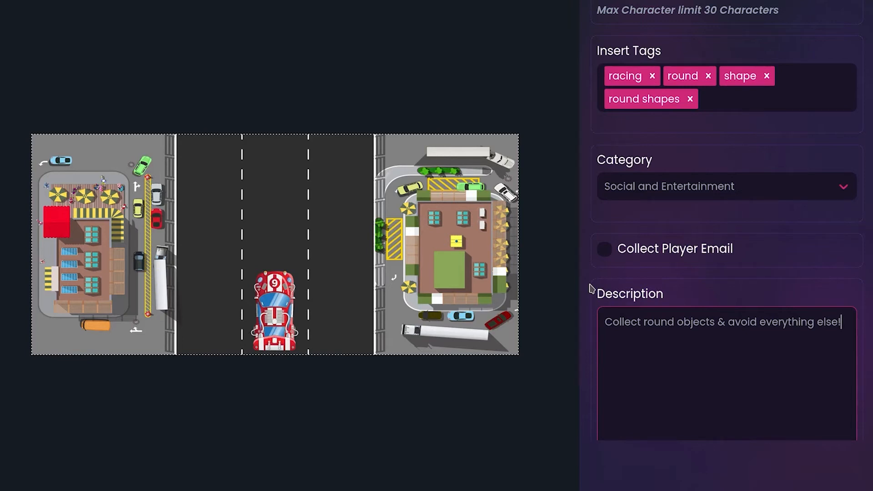
Enter "Get ready to race!" as the introduction of Level 1.
{"action": "scroll", "coordinate": [591, 288], "scroll_direction": "up", "scroll_amount": 4}
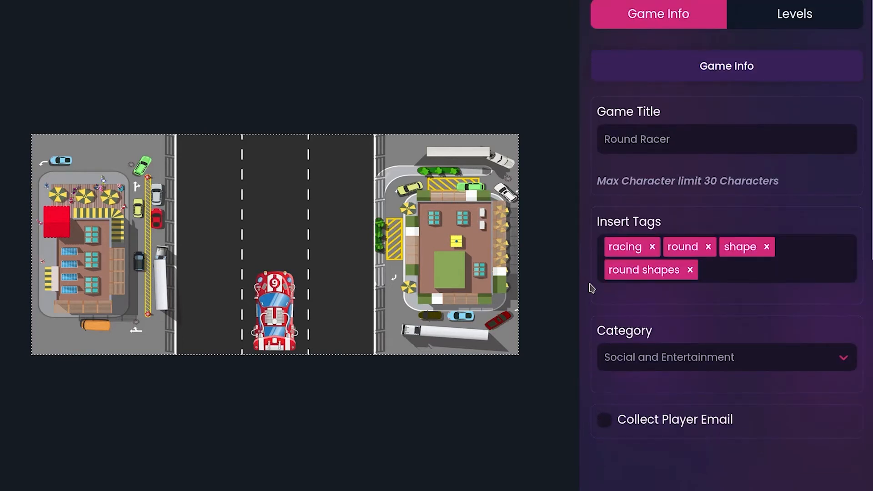
{"action": "left_click", "coordinate": [767, 17]}
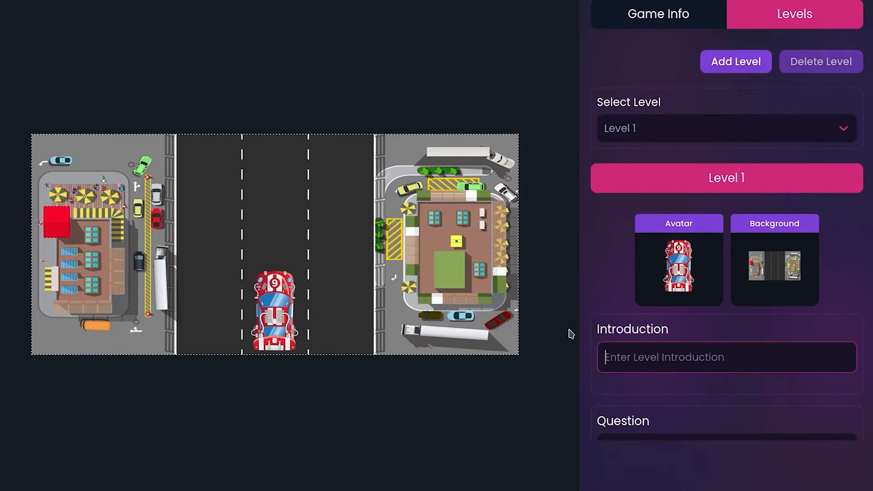
{"action": "type", "text": "Get"}
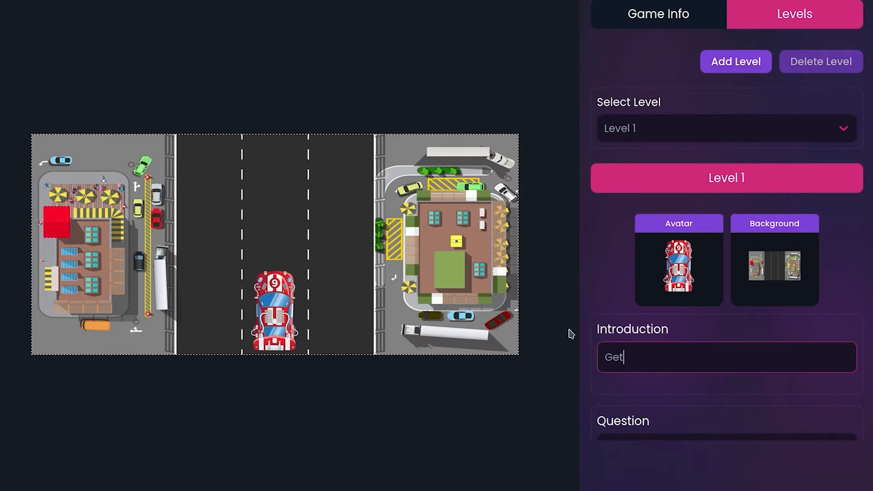
{"action": "type", "text": " ready to race!"}
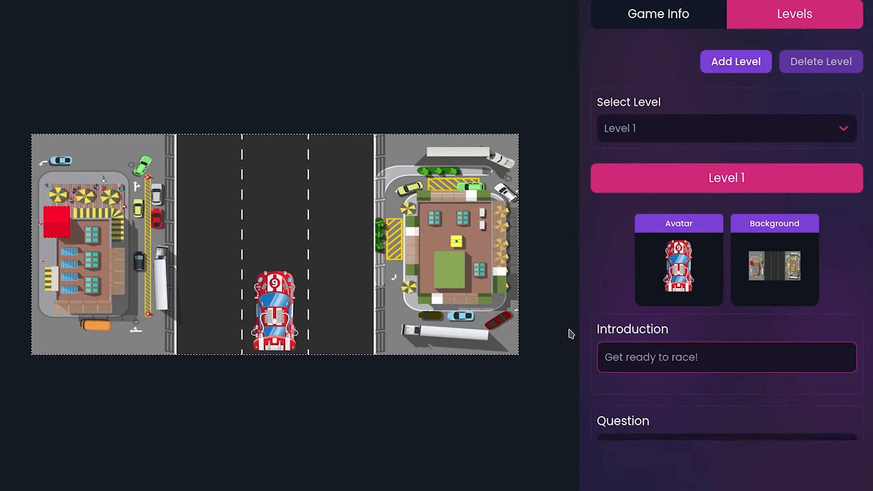
Replace the Level 1 question with "Collect round items!".
{"action": "scroll", "coordinate": [611, 309], "scroll_direction": "down", "scroll_amount": 2}
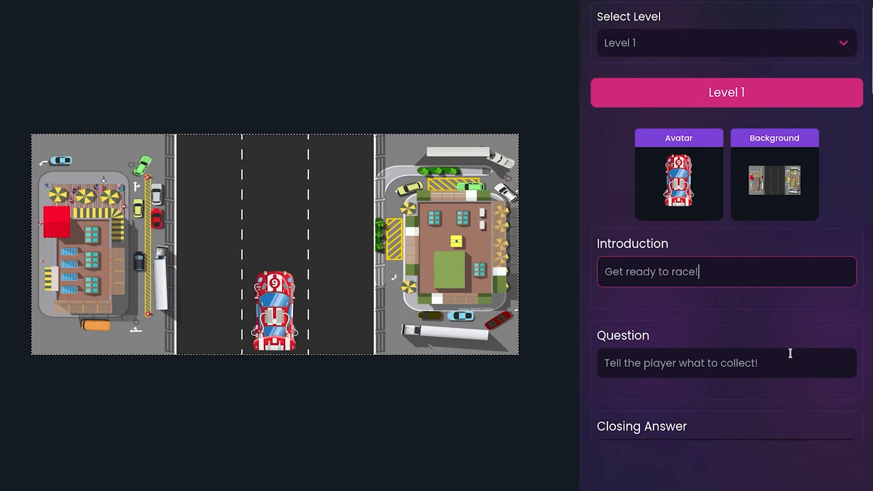
{"action": "left_click", "coordinate": [776, 366]}
{"action": "left_click_drag", "start_coordinate": [777, 367], "coordinate": [585, 363]}
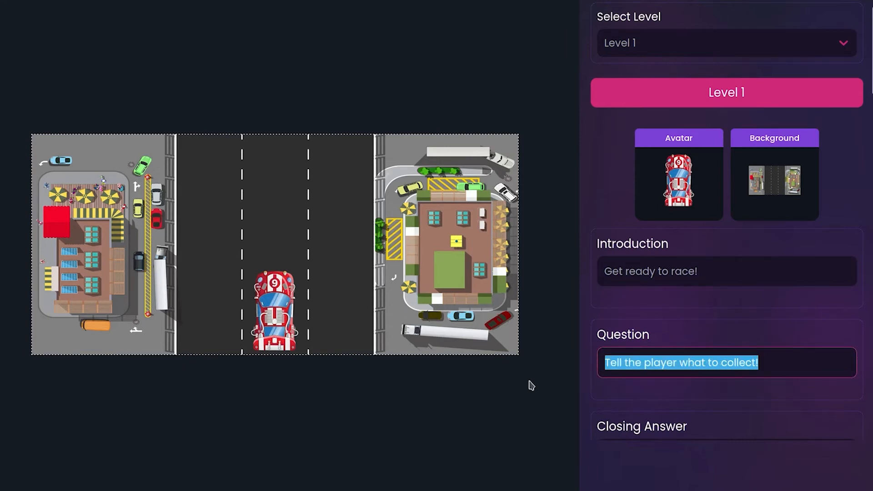
{"action": "type", "text": "Collect ro"}
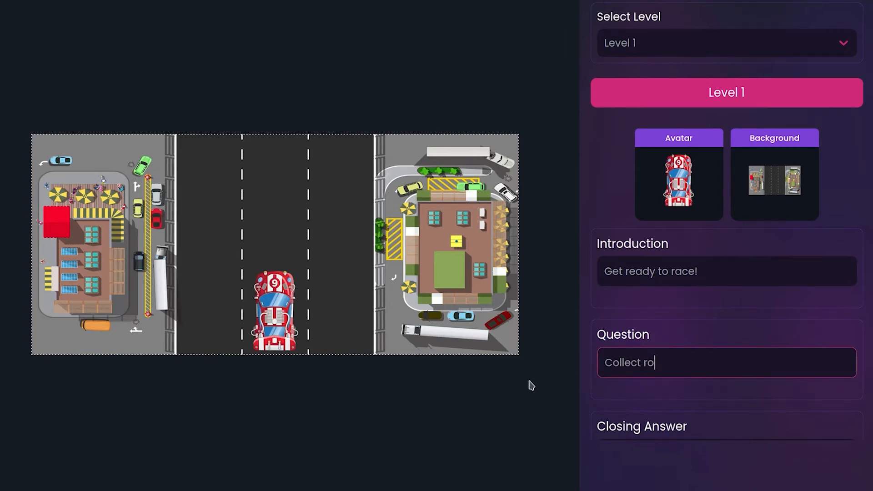
{"action": "type", "text": "und items!"}
Replace the Level 1 closing answer with "Thank you for playing my game!".
{"action": "scroll", "coordinate": [588, 327], "scroll_direction": "down", "scroll_amount": 2}
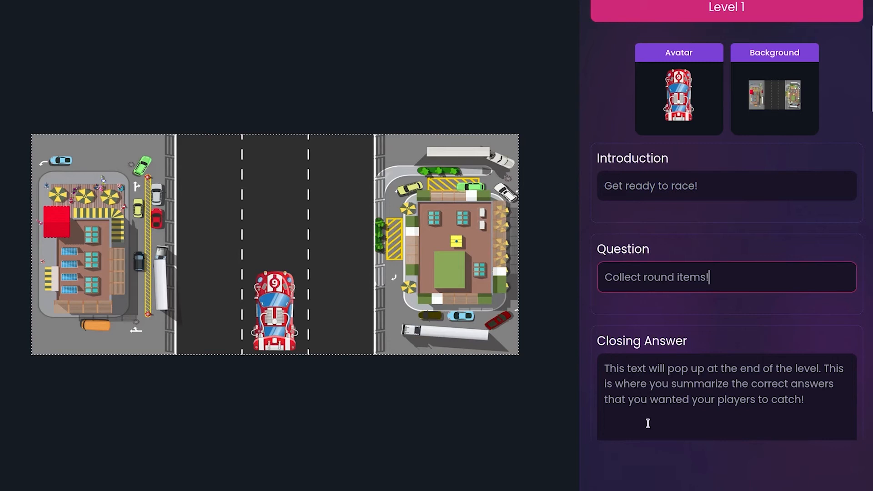
{"action": "left_click_drag", "start_coordinate": [648, 423], "coordinate": [604, 360]}
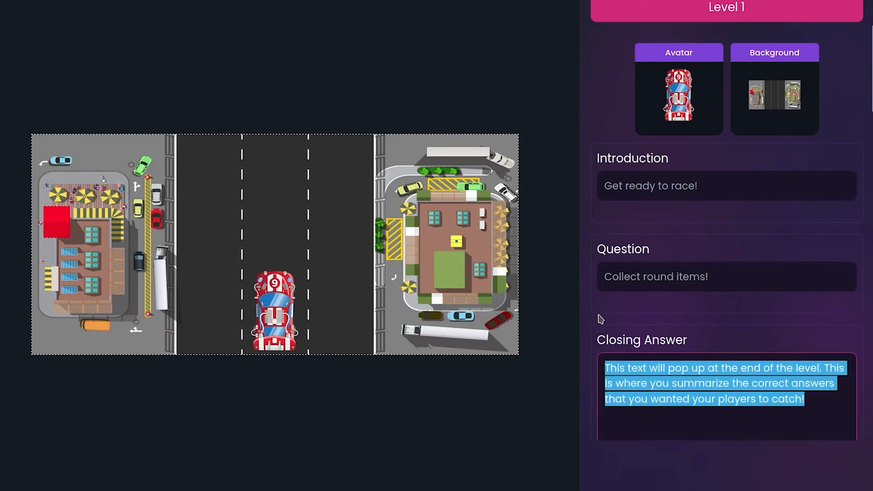
{"action": "type", "text": "Thank y"}
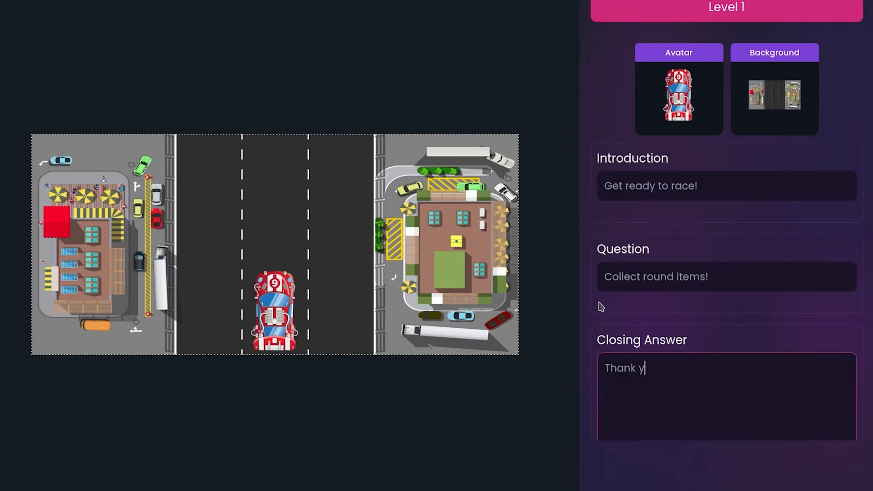
{"action": "type", "text": "ou for playing my game!"}
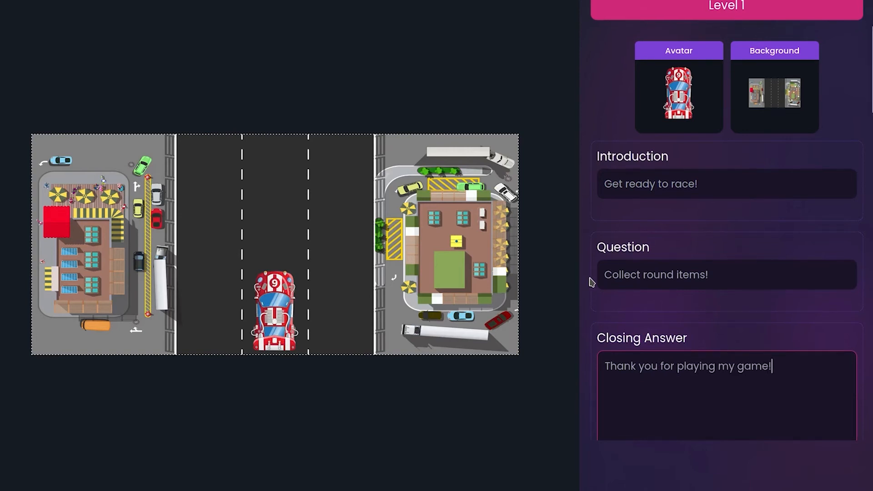
Remove the three gems and the text item from the level's collectibles and set the yellow ball's score to 5.
{"action": "scroll", "coordinate": [591, 282], "scroll_direction": "down", "scroll_amount": 4}
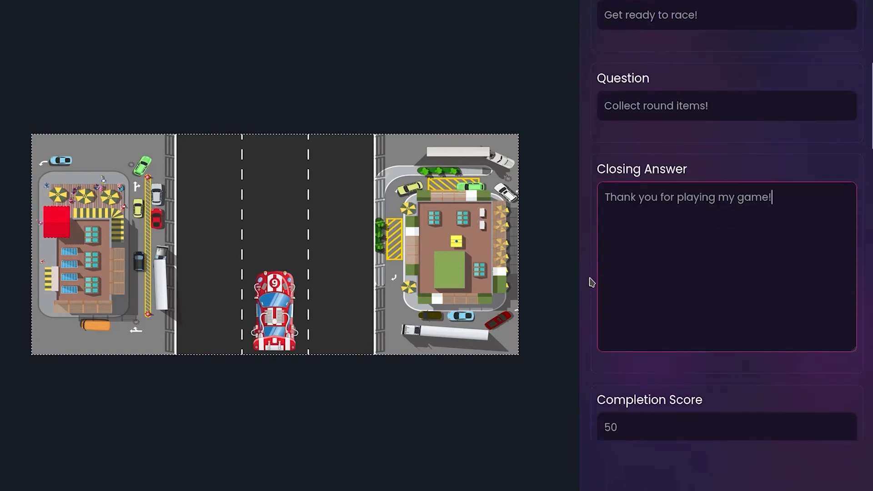
{"action": "scroll", "coordinate": [591, 283], "scroll_direction": "down", "scroll_amount": 2}
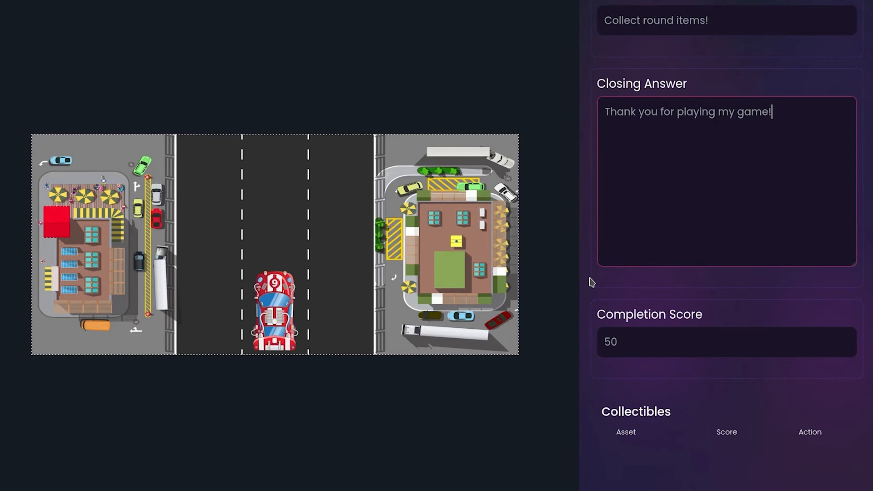
{"action": "scroll", "coordinate": [591, 282], "scroll_direction": "down", "scroll_amount": 6}
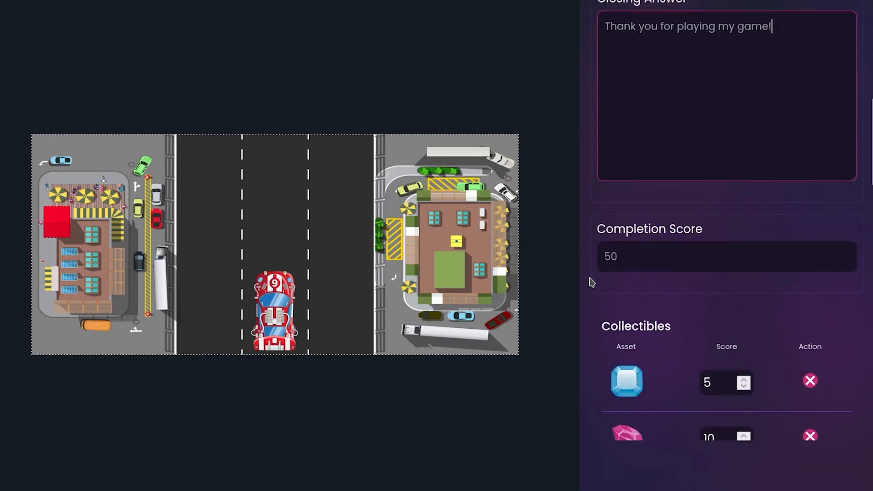
{"action": "scroll", "coordinate": [591, 283], "scroll_direction": "down", "scroll_amount": 2}
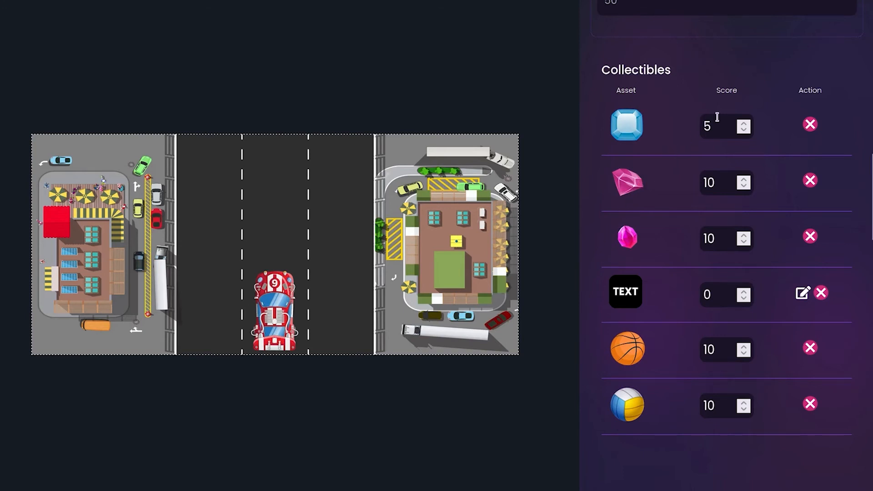
{"action": "left_click", "coordinate": [809, 125]}
{"action": "left_click", "coordinate": [809, 125]}
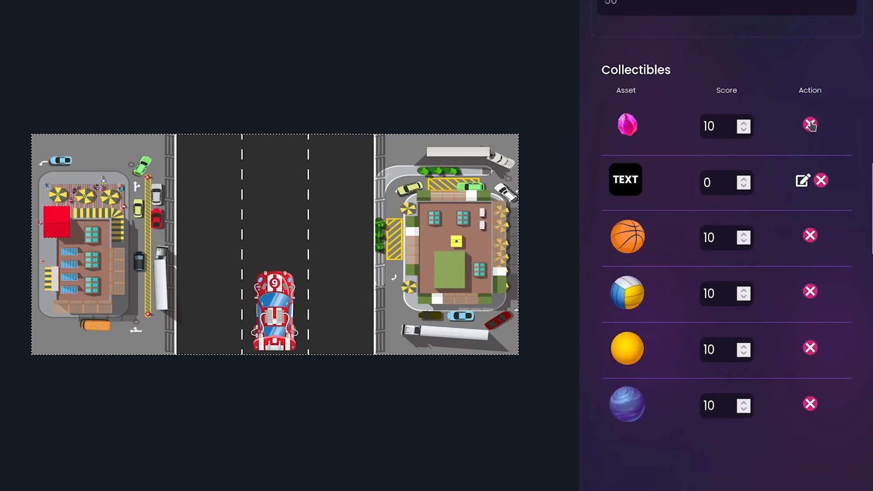
{"action": "left_click", "coordinate": [810, 124]}
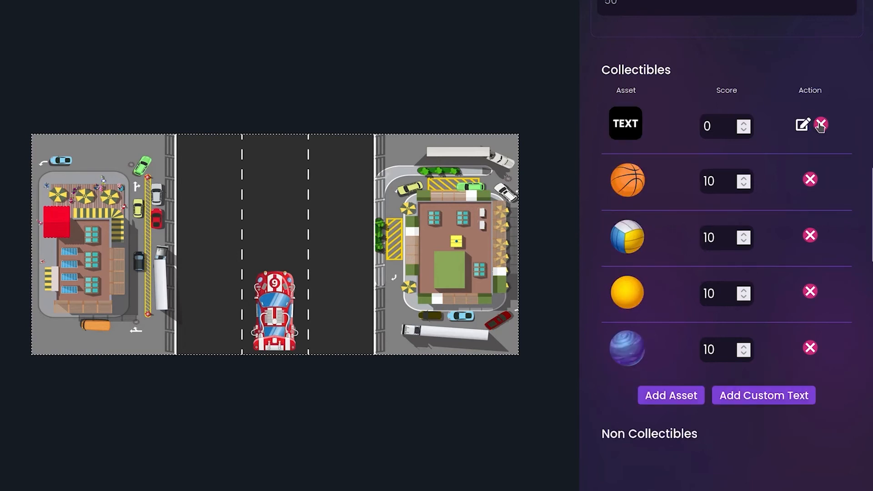
{"action": "left_click", "coordinate": [820, 126]}
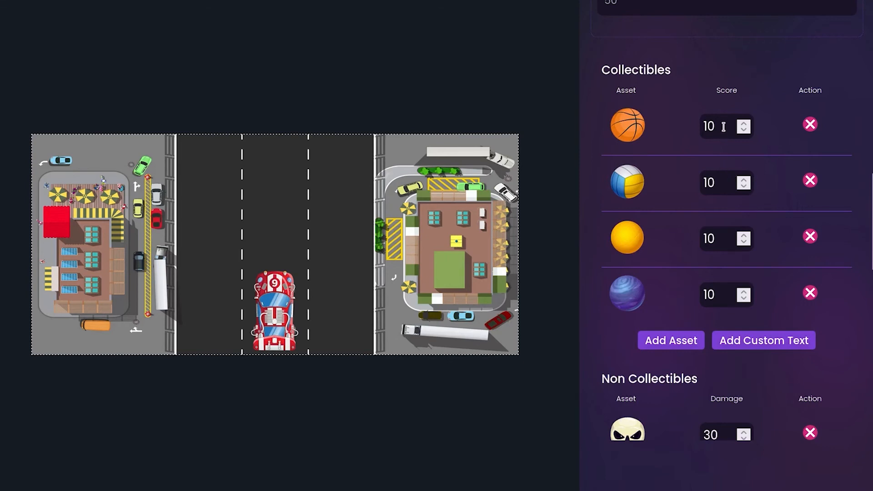
{"action": "left_click_drag", "start_coordinate": [721, 236], "coordinate": [692, 239]}
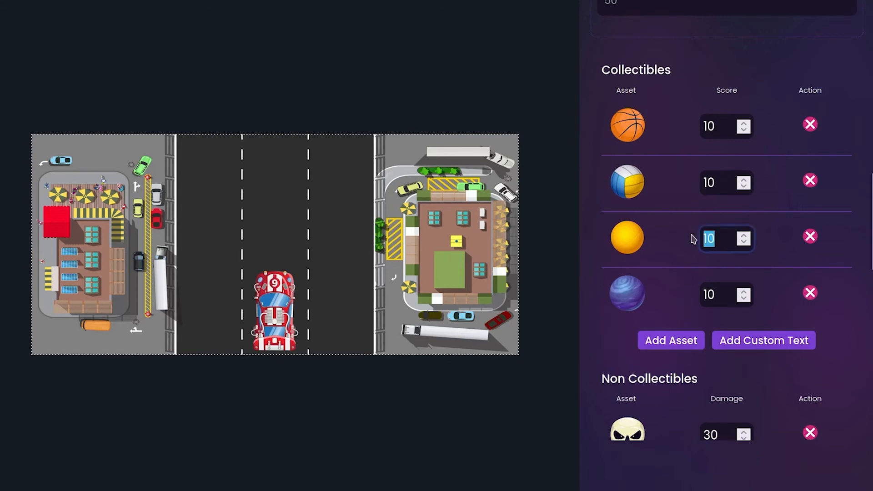
{"action": "type", "text": "5"}
Remove the skull, the flame and the text item from the level's non-collectibles.
{"action": "scroll", "coordinate": [677, 248], "scroll_direction": "down", "scroll_amount": 4}
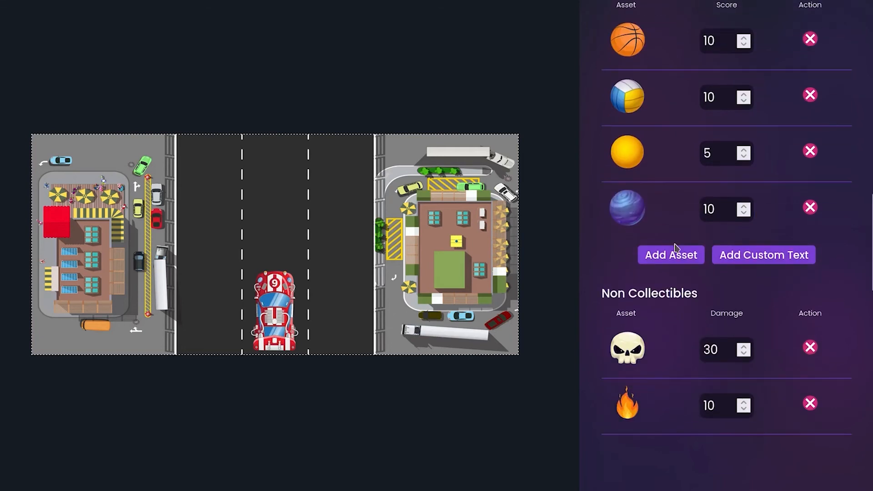
{"action": "scroll", "coordinate": [676, 248], "scroll_direction": "down", "scroll_amount": 2}
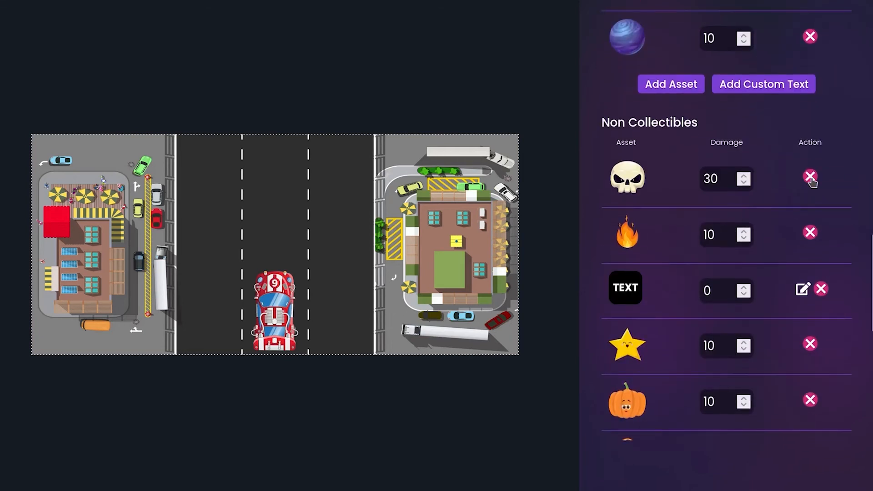
{"action": "left_click", "coordinate": [810, 177]}
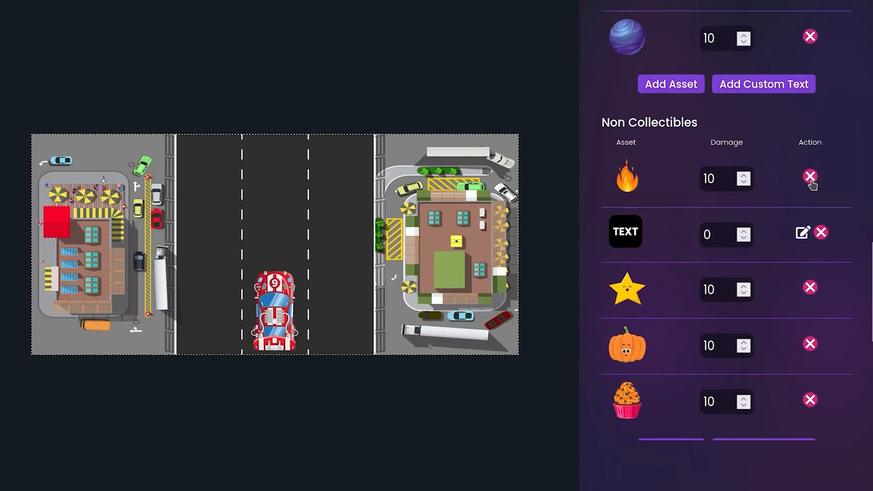
{"action": "left_click", "coordinate": [810, 177]}
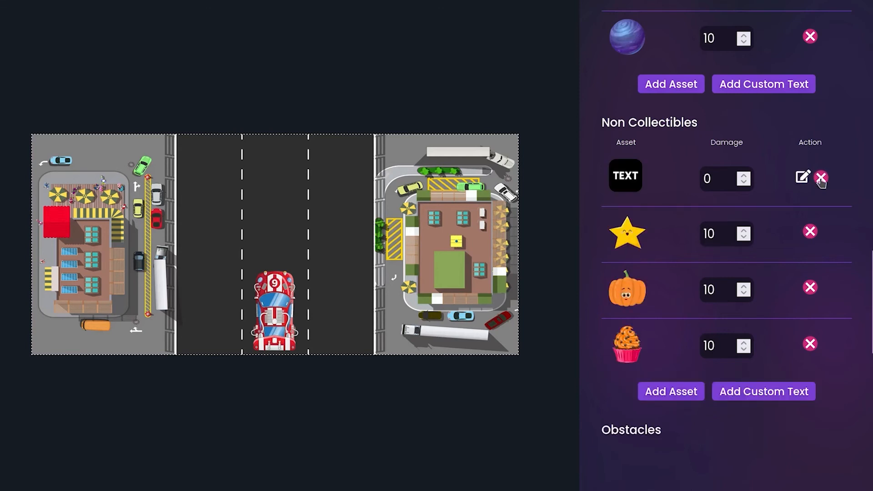
{"action": "left_click", "coordinate": [821, 177]}
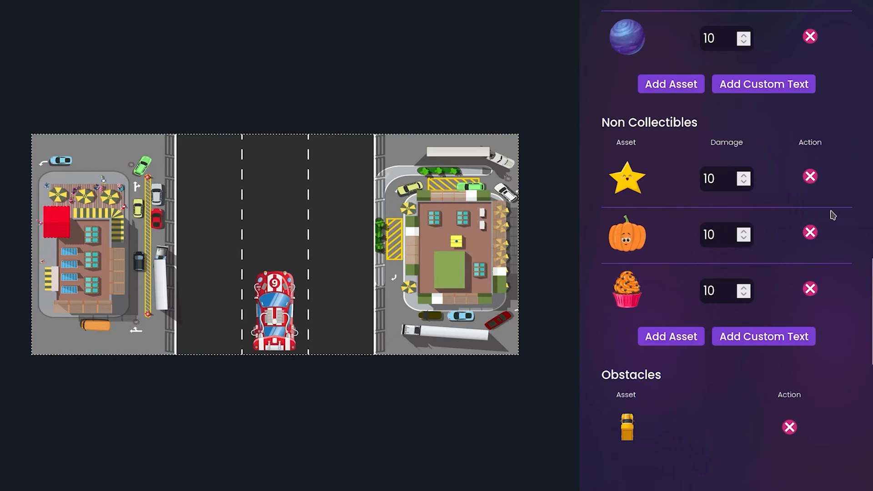
Remove the yellow truck, the orange vehicle and the pink car from the obstacles, keeping only the two striped barriers.
{"action": "scroll", "coordinate": [857, 208], "scroll_direction": "down", "scroll_amount": 2}
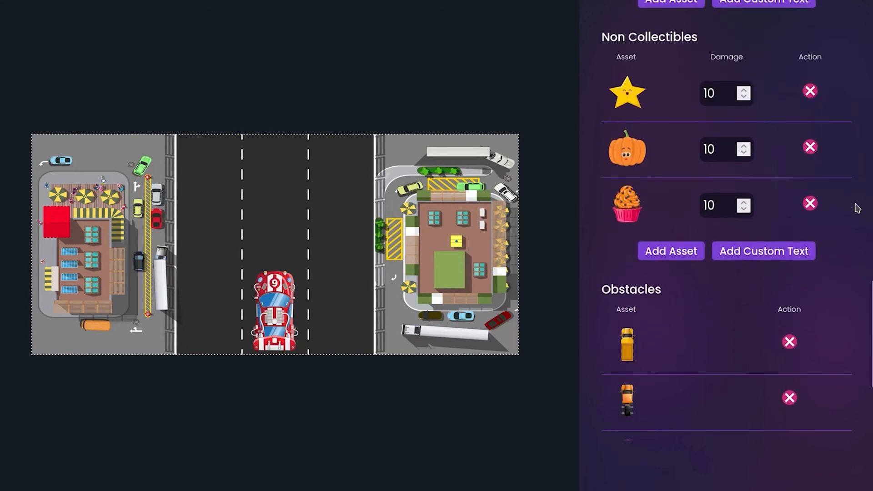
{"action": "scroll", "coordinate": [866, 241], "scroll_direction": "down", "scroll_amount": 1}
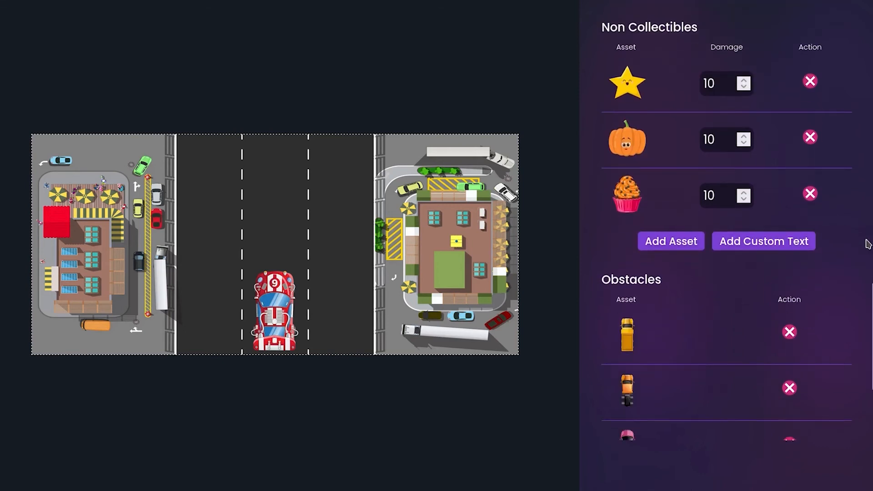
{"action": "scroll", "coordinate": [868, 244], "scroll_direction": "down", "scroll_amount": 2}
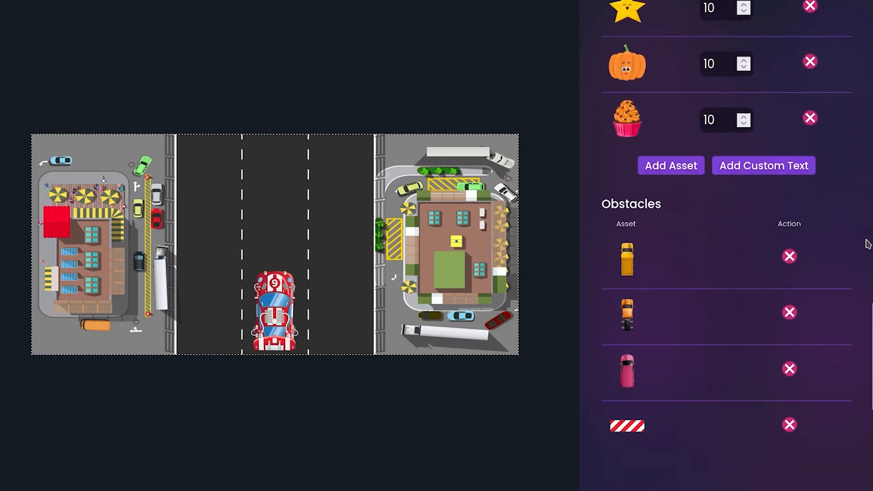
{"action": "left_click", "coordinate": [790, 256]}
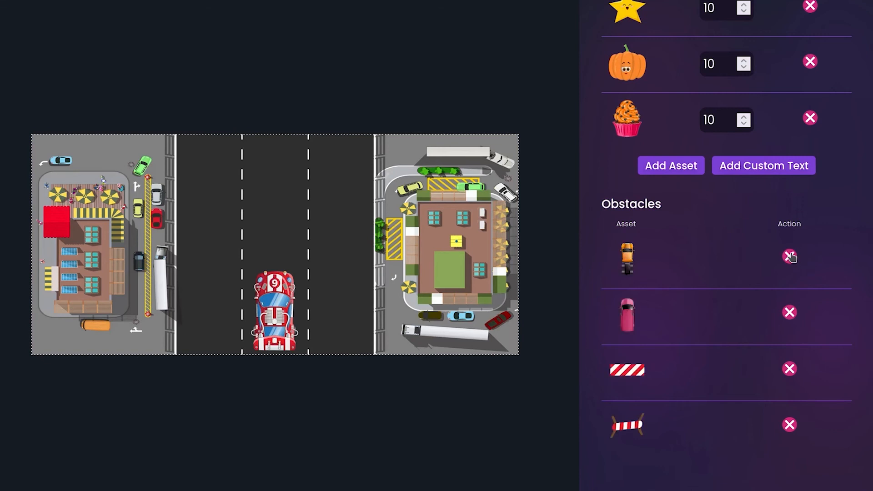
{"action": "left_click", "coordinate": [790, 256]}
{"action": "left_click", "coordinate": [789, 256]}
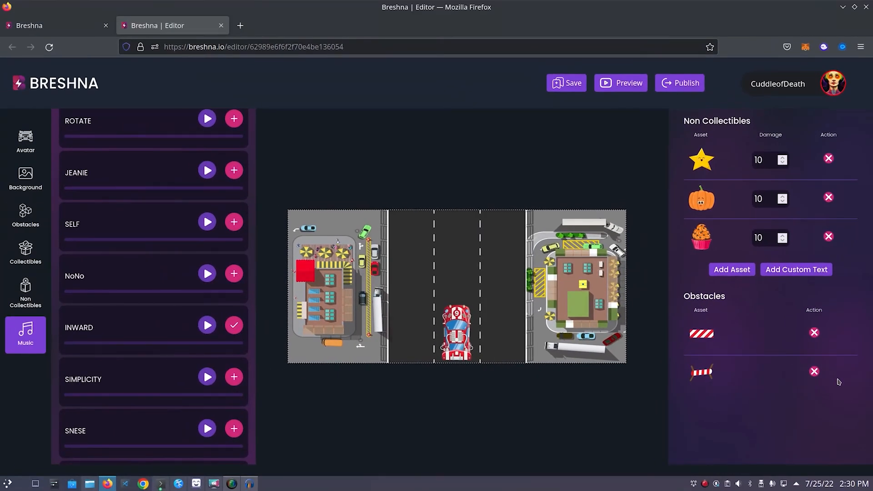
Publish the game, open its live version and start playing.
{"action": "left_click", "coordinate": [698, 86]}
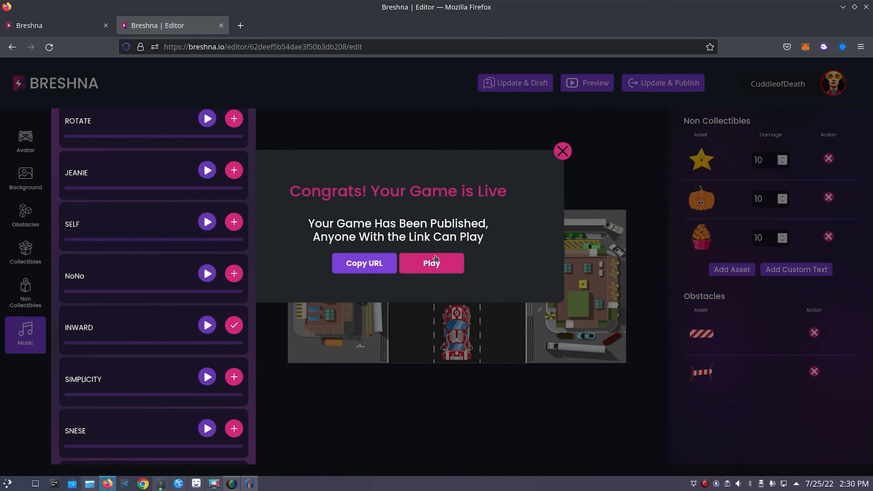
{"action": "left_click", "coordinate": [435, 264]}
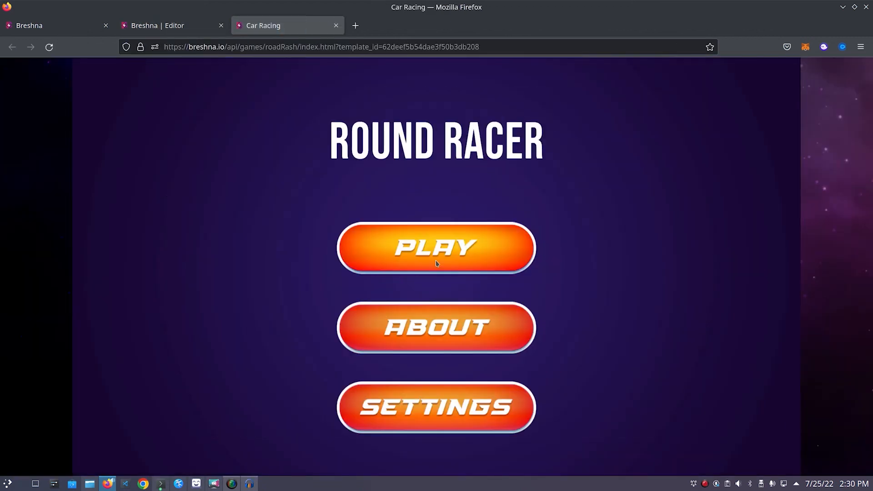
{"action": "left_click", "coordinate": [436, 263]}
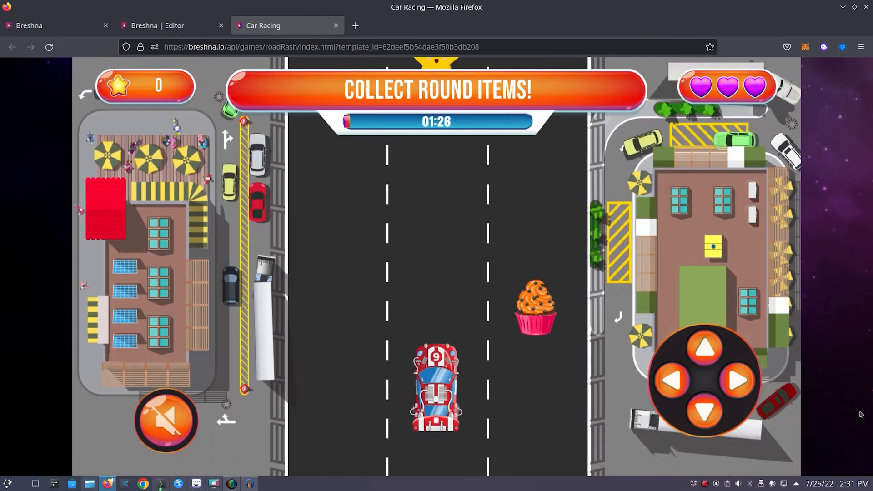
Play-test Level 1 by steering the car across the lanes to collect round items and avoid everything else.
{"action": "key", "text": "Left"}
{"action": "key", "text": "Right"}
{"action": "key", "text": "Right"}
{"action": "key", "text": "Left"}
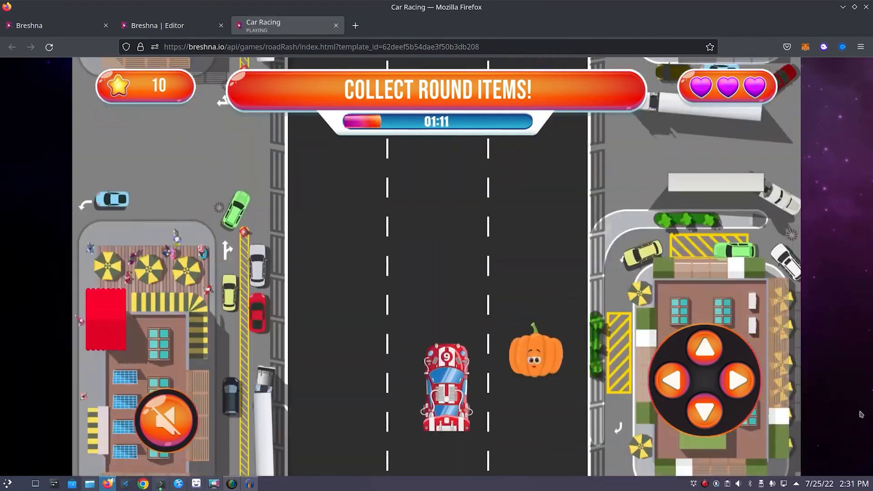
{"action": "key", "text": "Left"}
{"action": "key", "text": "Right"}
{"action": "key", "text": "Left"}
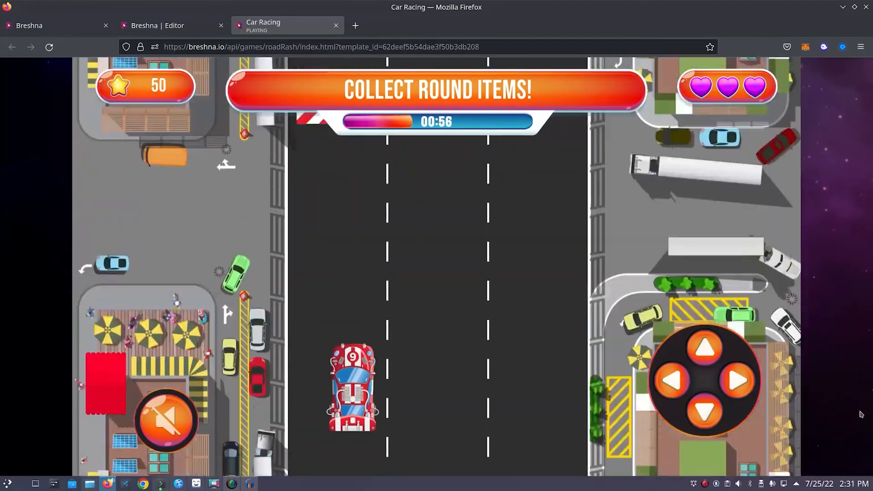
{"action": "key", "text": "Right"}
{"action": "key", "text": "Left"}
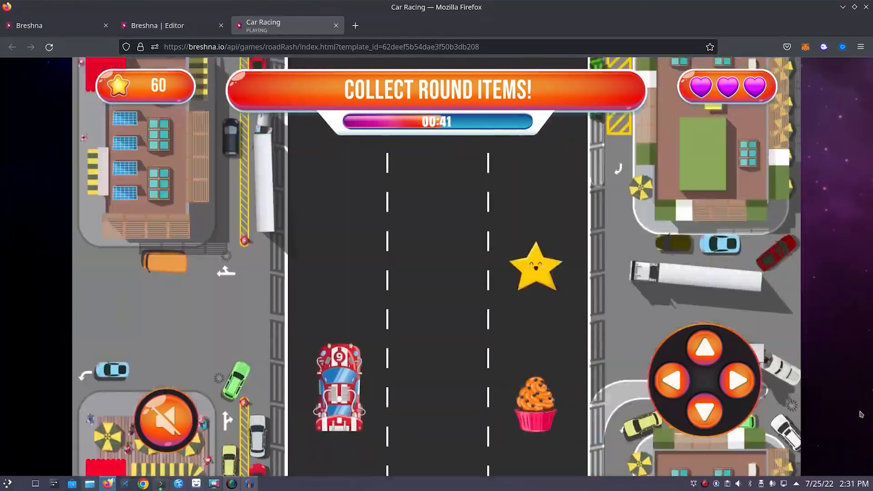
{"action": "key", "text": "Right"}
{"action": "key", "text": "Left"}
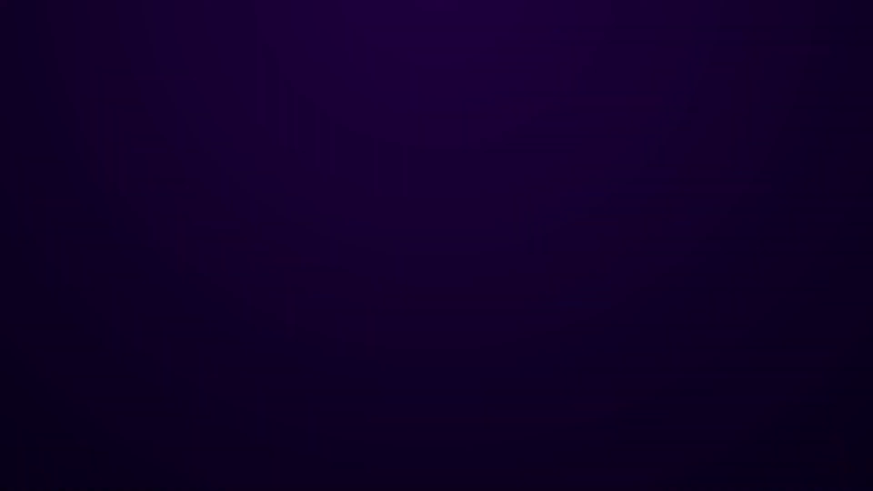